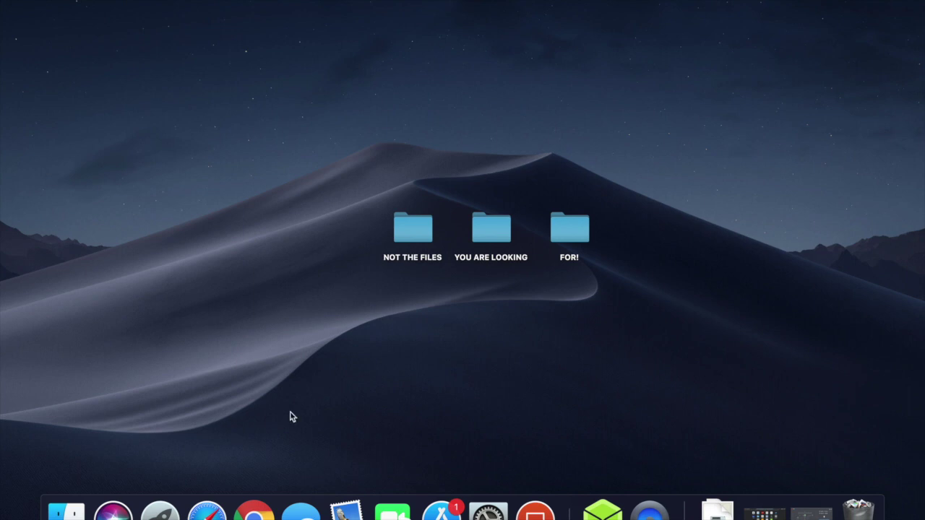
Open Google in a full-screen Safari window and search for "home assistant raspberry pi 4".
click(207, 511)
click(492, 78)
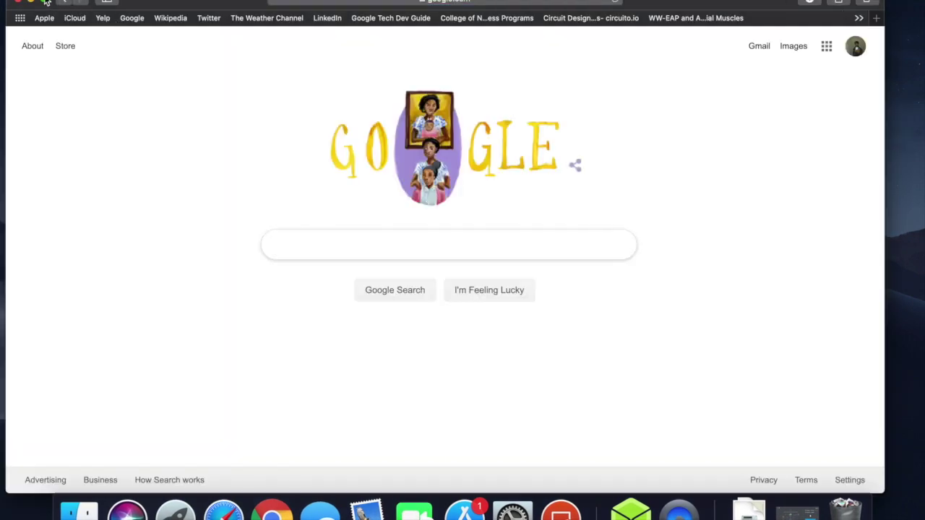
click(44, 1)
text(home assis)
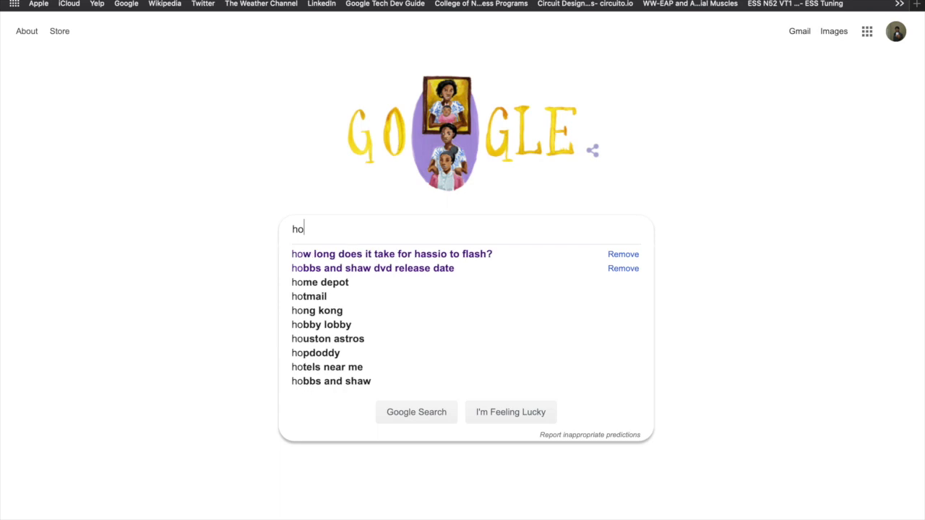
click(536, 258)
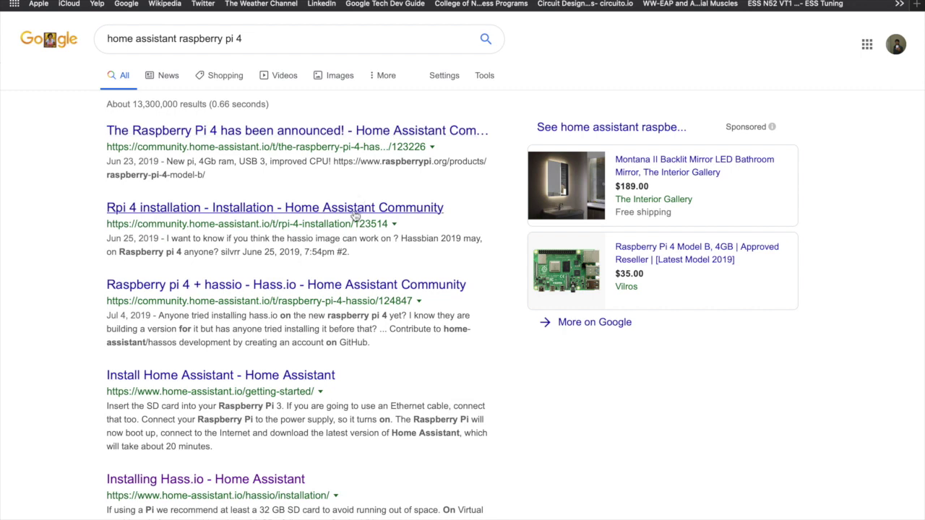
Open the Installing Hass.io page from the results and download the Raspberry Pi 3 Model B and B+ 32bit image.
scroll(250, 463, down, 2)
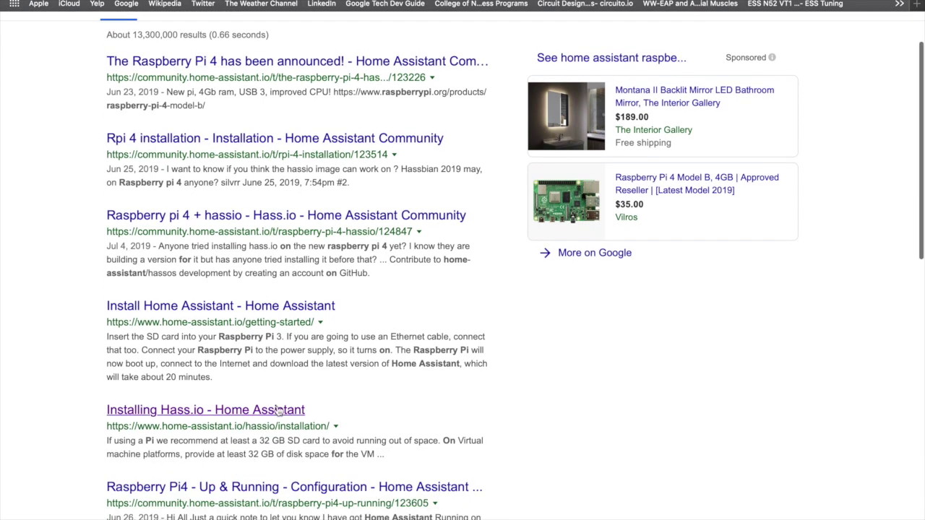
click(279, 411)
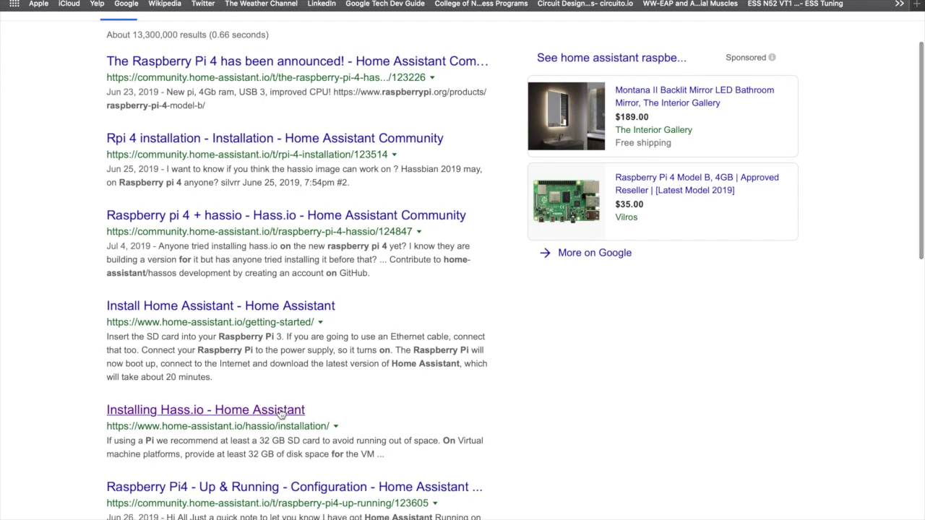
scroll(507, 419, down, 2)
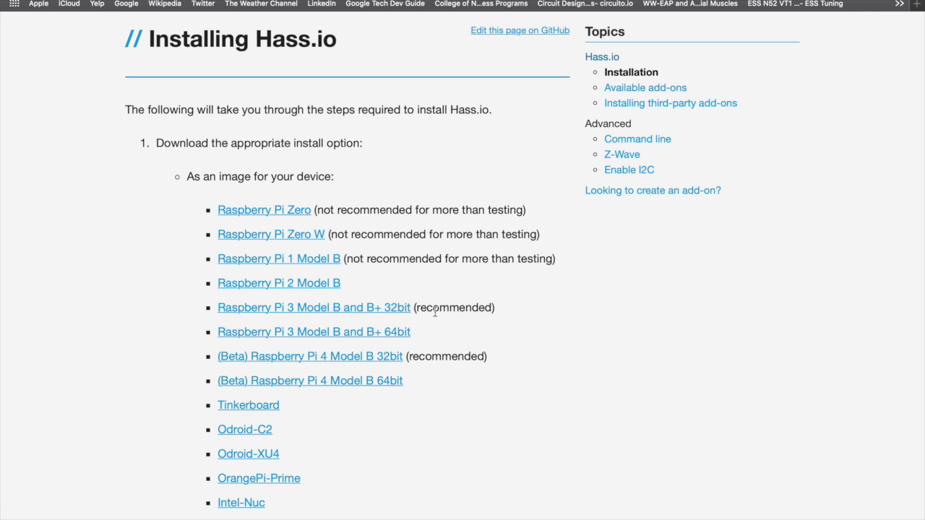
click(396, 309)
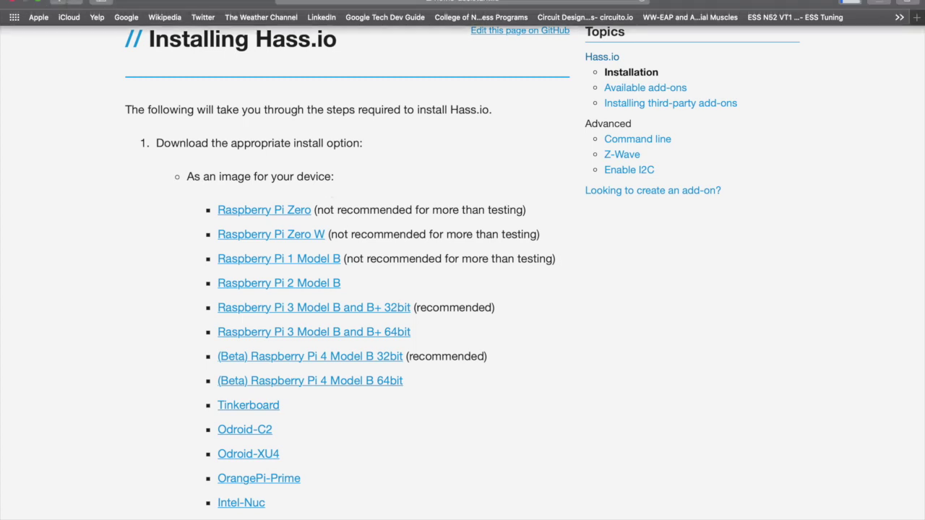
Look up the SD Memory Card Formatter page in a new tab, view its Windows and Mac download options, and close the tab.
key(super+t)
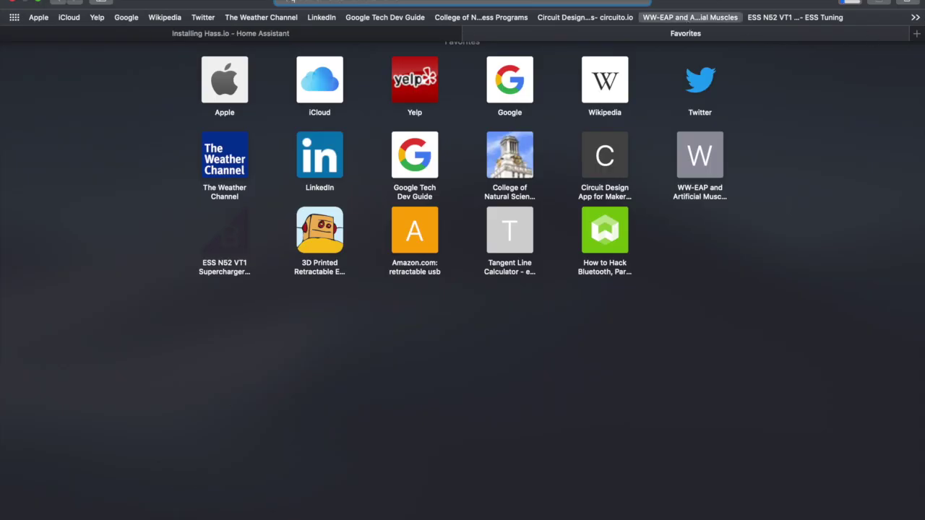
text(sd form 572)
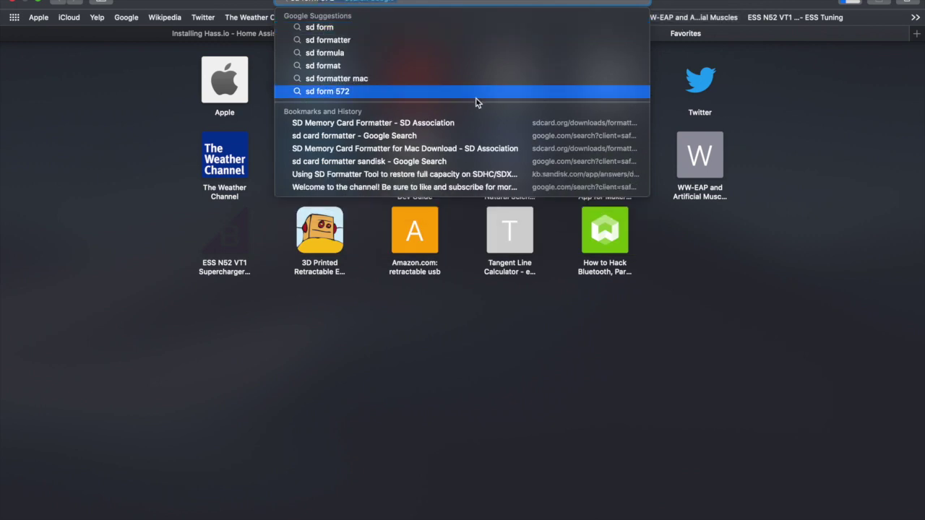
click(473, 110)
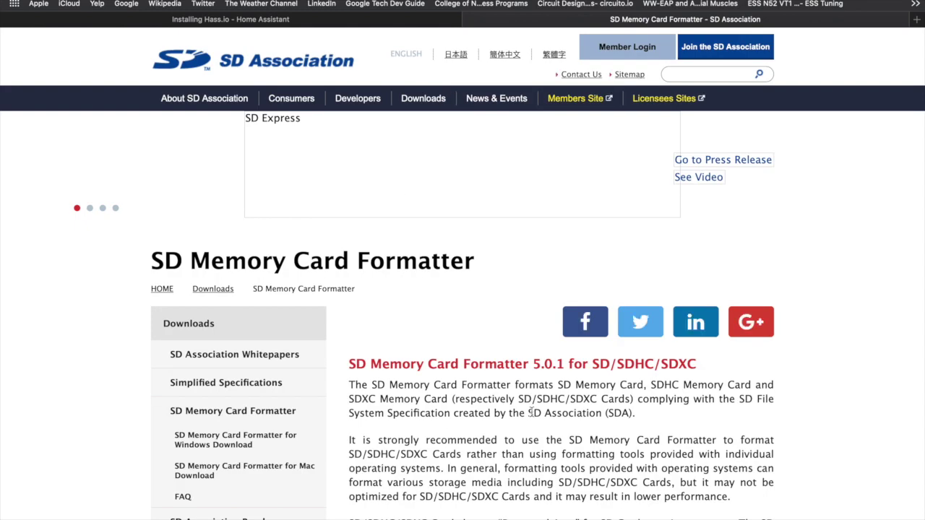
scroll(532, 409, down, 10)
scroll(532, 412, down, 7)
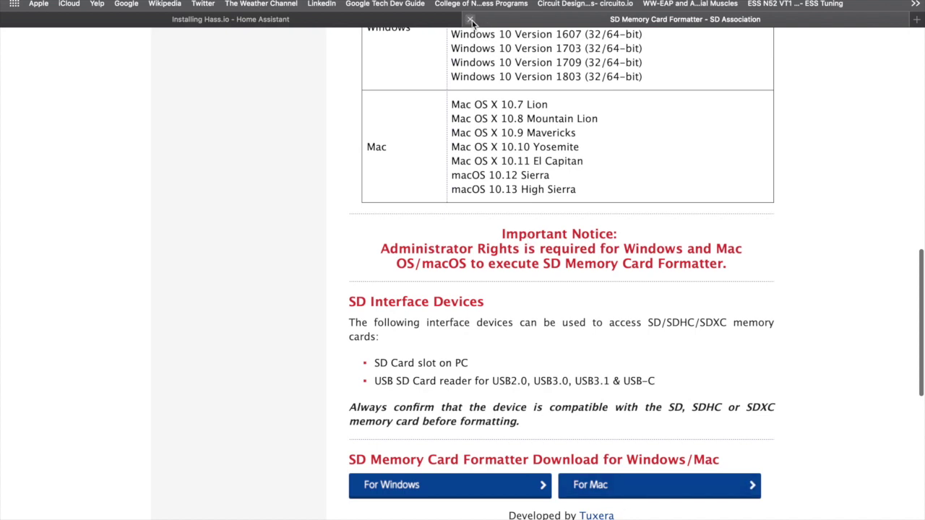
click(471, 19)
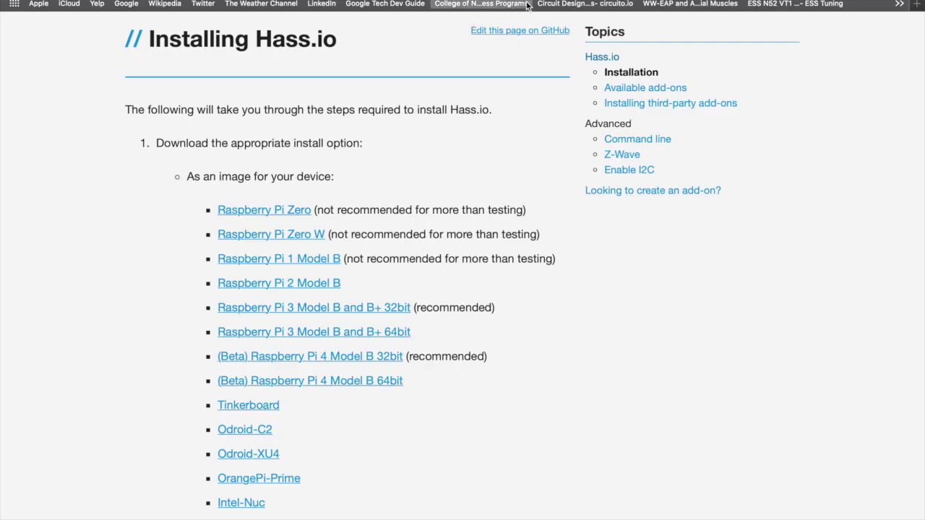
Go to the balenaEtcher site, review the download options for other operating systems, and close the browser window.
key(super+l)
text(balena etcher)
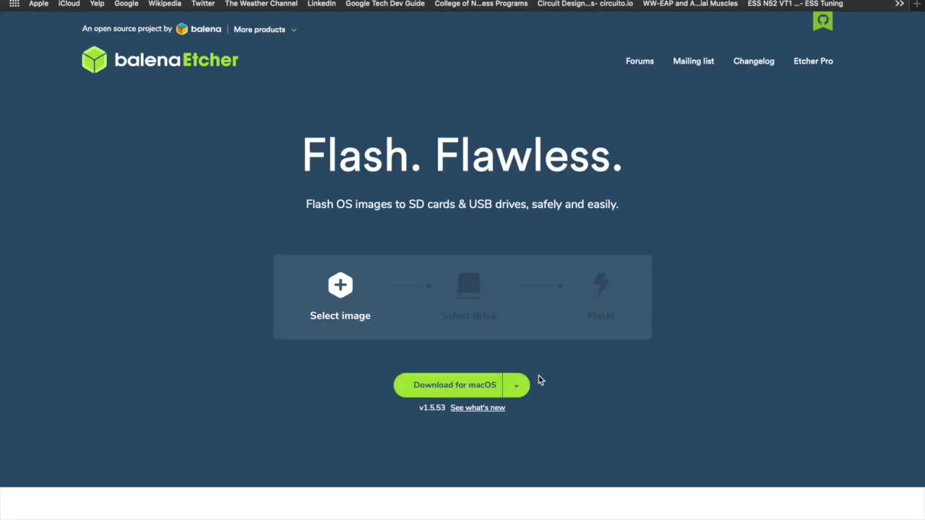
click(517, 387)
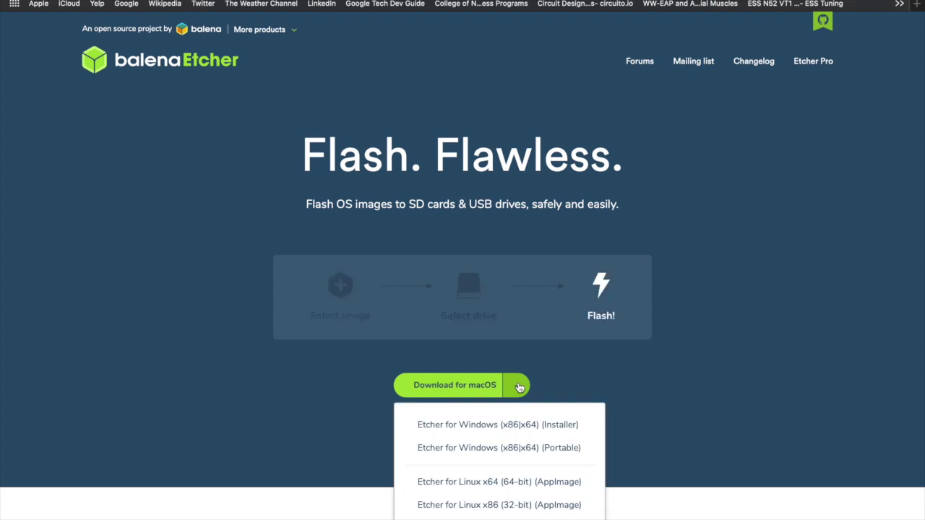
click(518, 388)
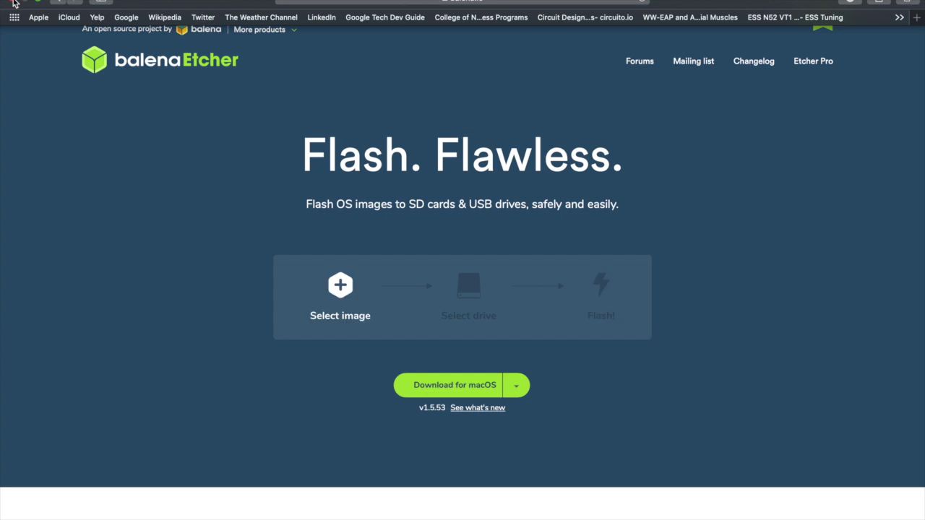
click(13, 4)
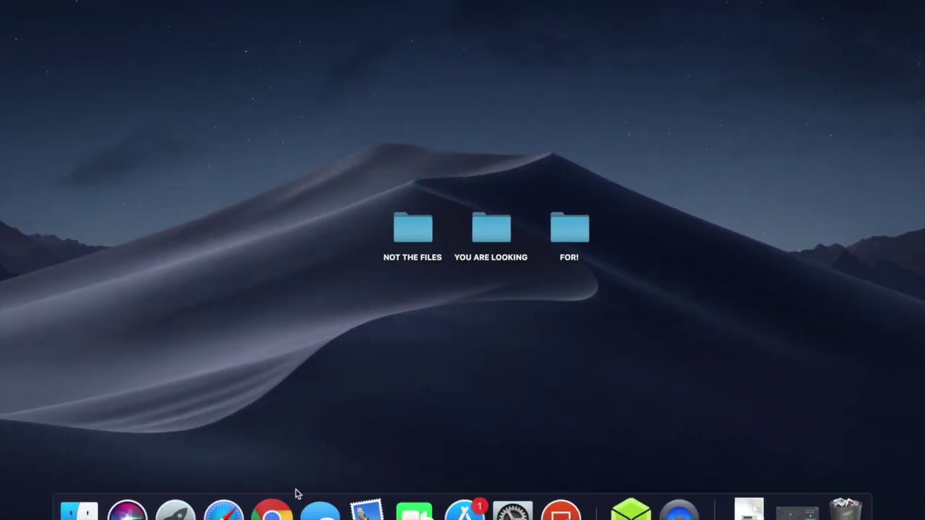
Launch SD Card Formatter, check the available card and the formatting options, and close the window without formatting.
click(176, 512)
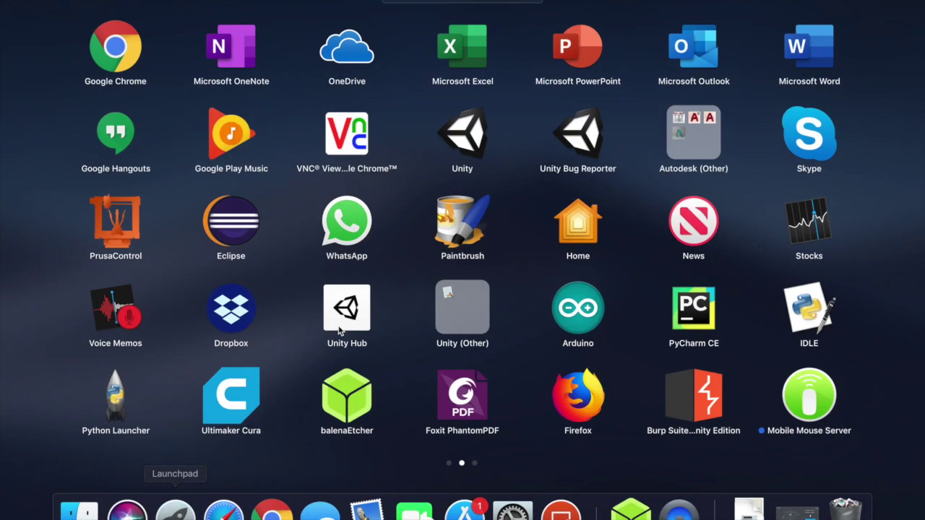
scroll(537, 405, left, 5)
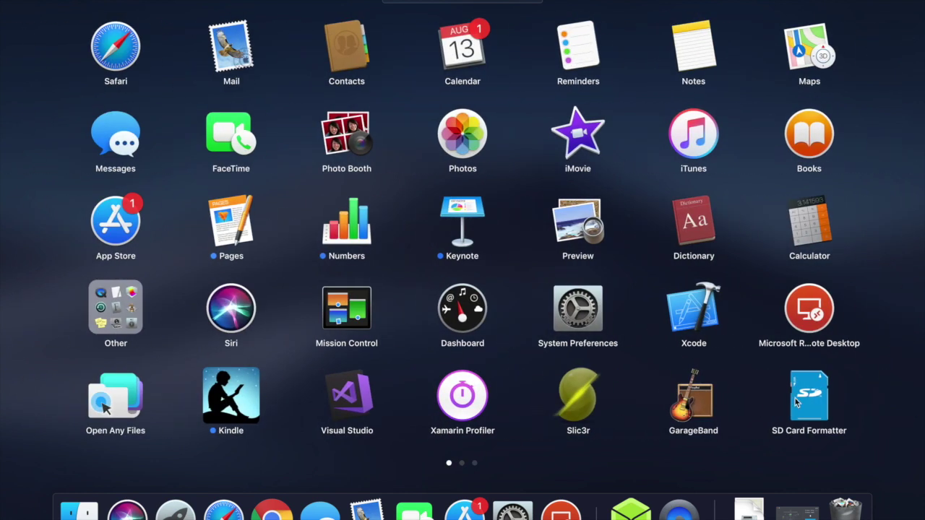
click(810, 397)
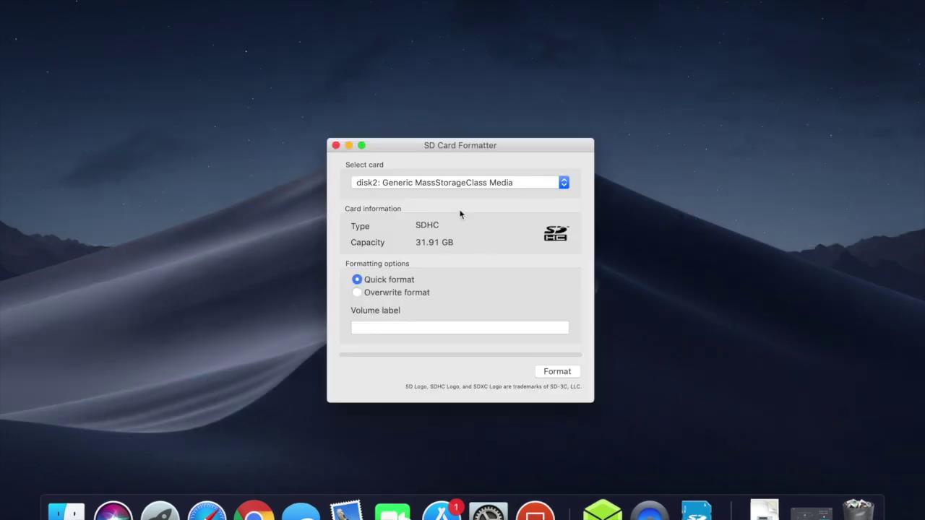
click(493, 184)
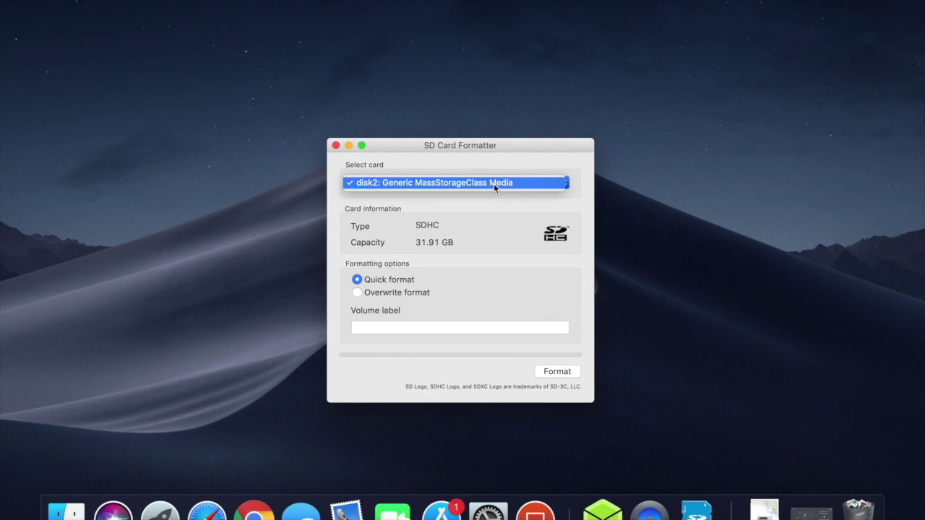
click(503, 182)
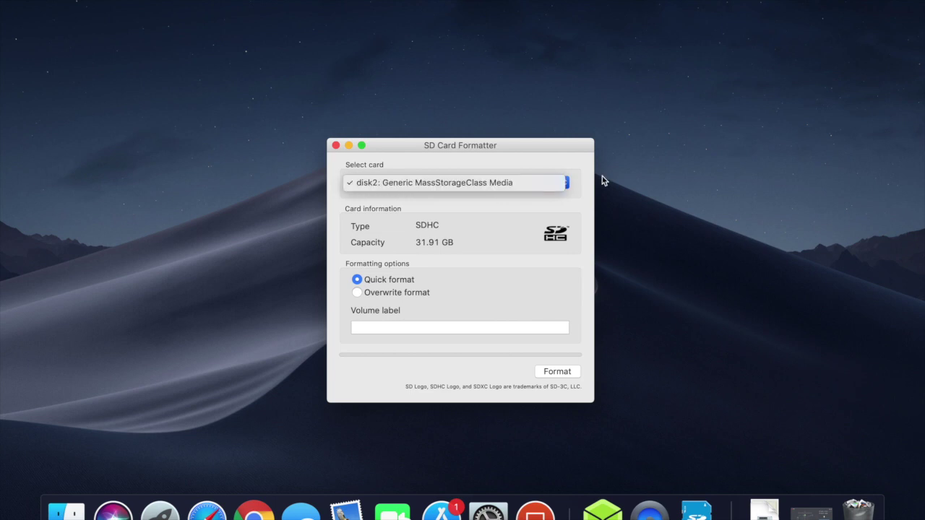
click(479, 280)
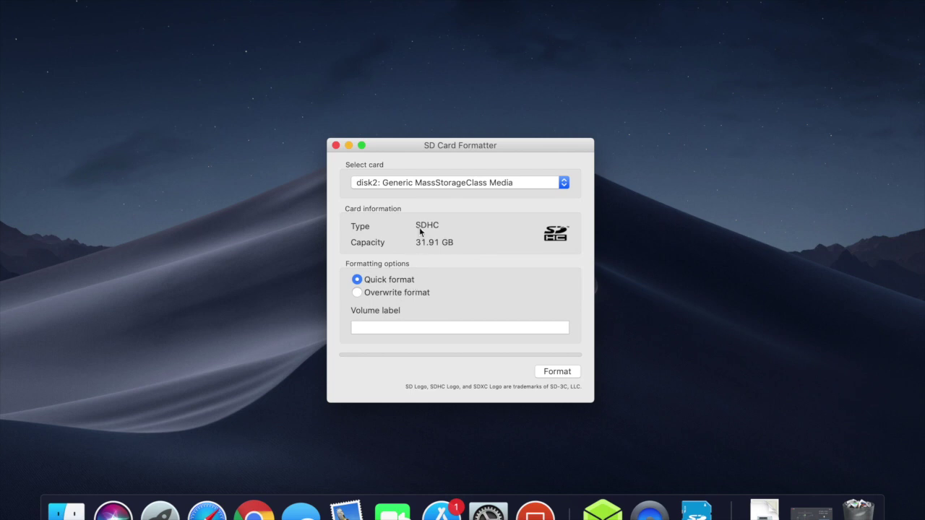
click(336, 146)
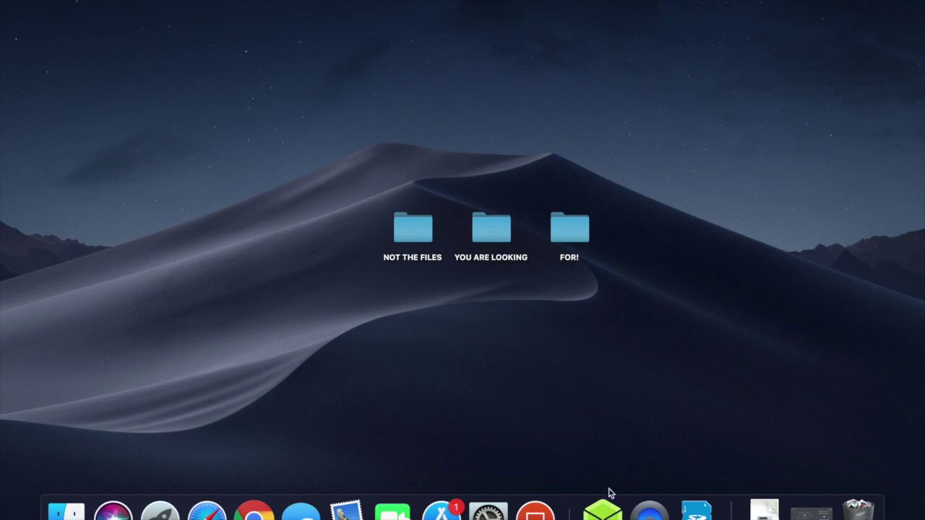
Start a fresh balenaEtcher session and load hassos_rpi4-3.3.img from Downloads as the image to flash.
click(602, 515)
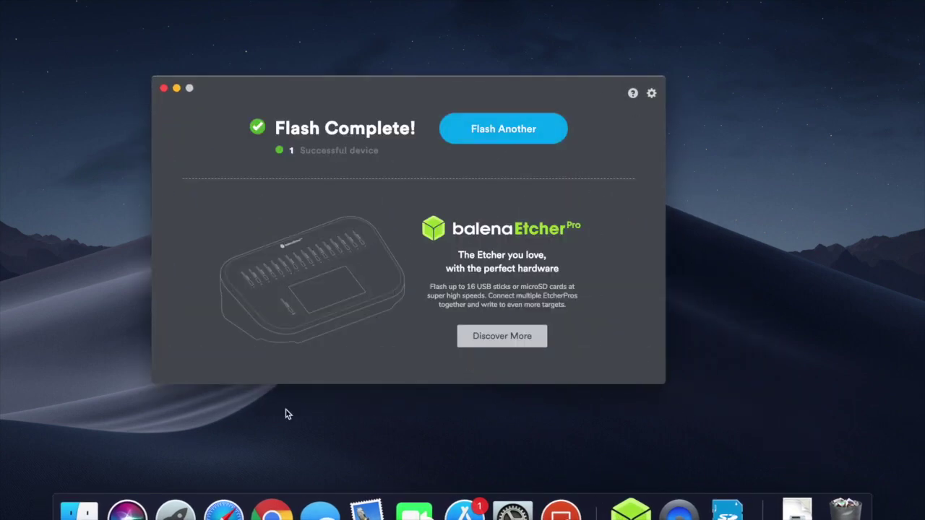
click(163, 88)
click(629, 512)
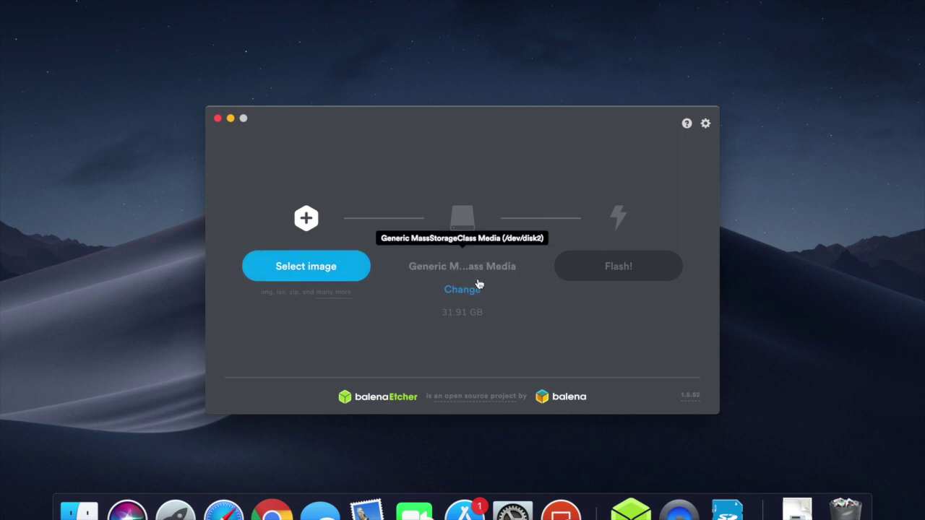
click(342, 278)
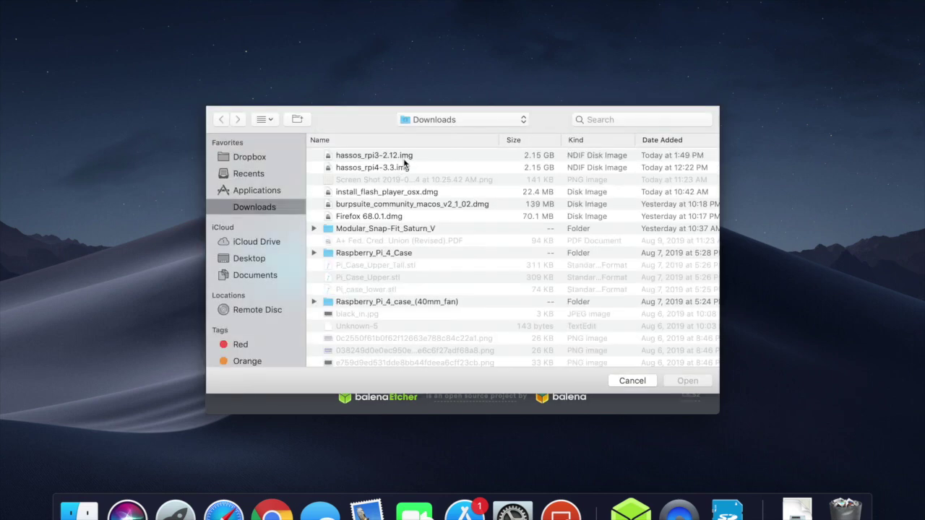
click(408, 156)
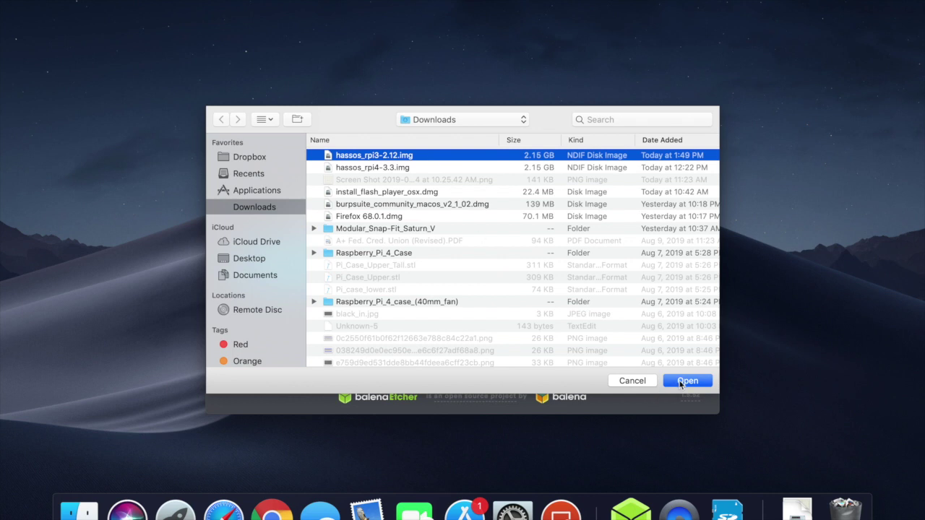
click(544, 167)
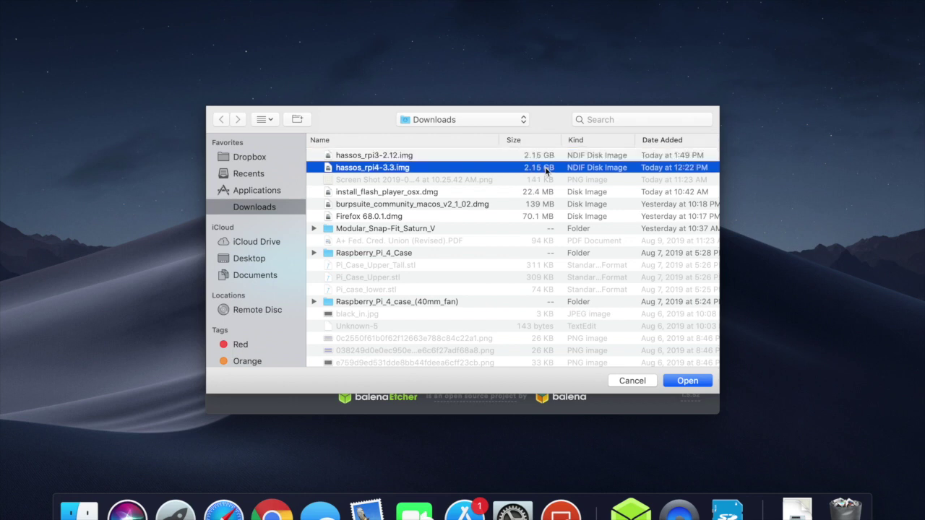
click(698, 381)
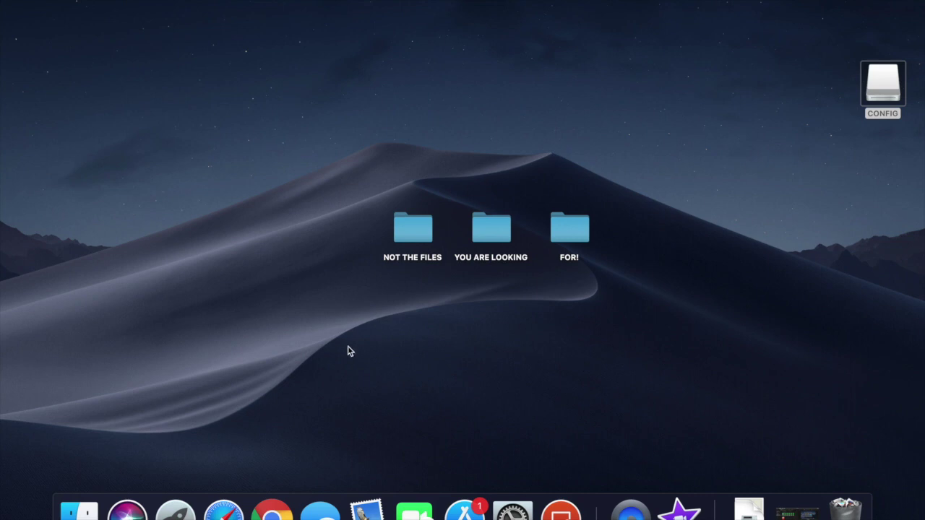
Reopen SD Card Formatter, check that the SanDisk Cruzer drive is the selected card, and close the window without formatting.
click(175, 510)
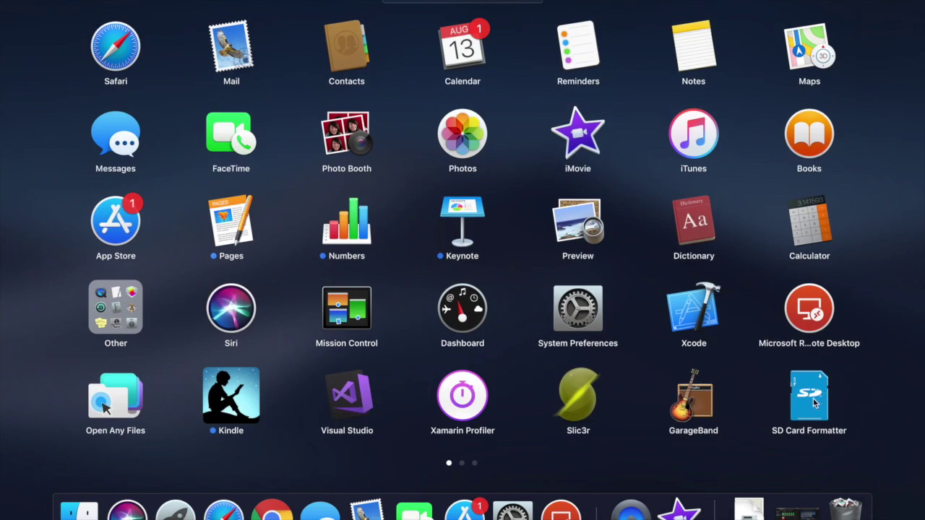
click(813, 402)
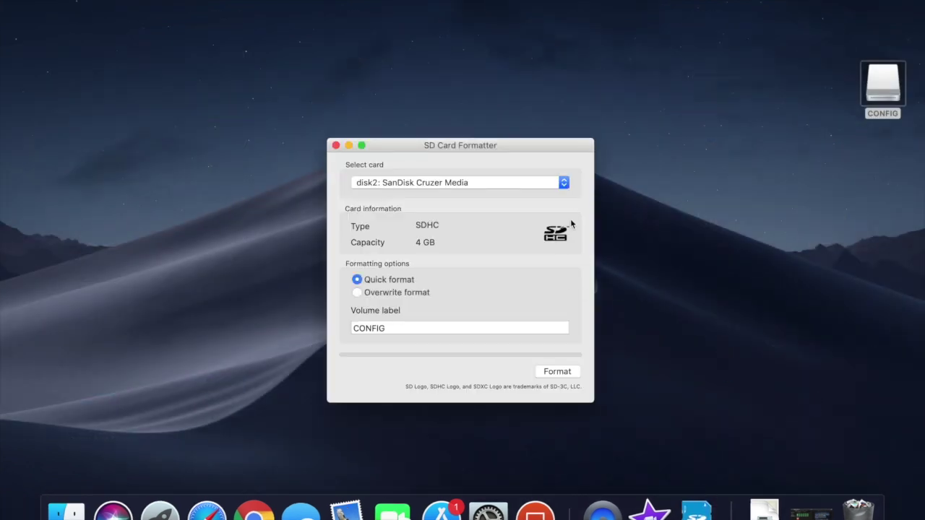
click(468, 183)
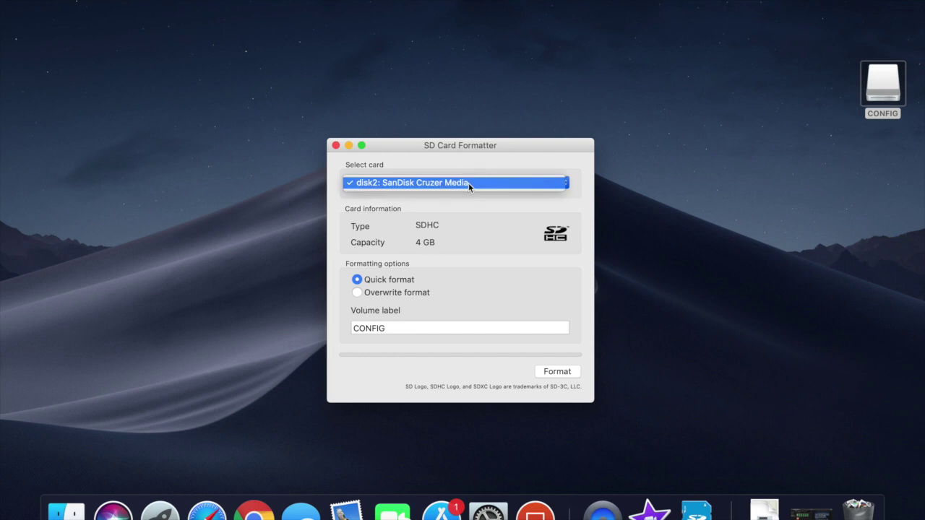
click(468, 183)
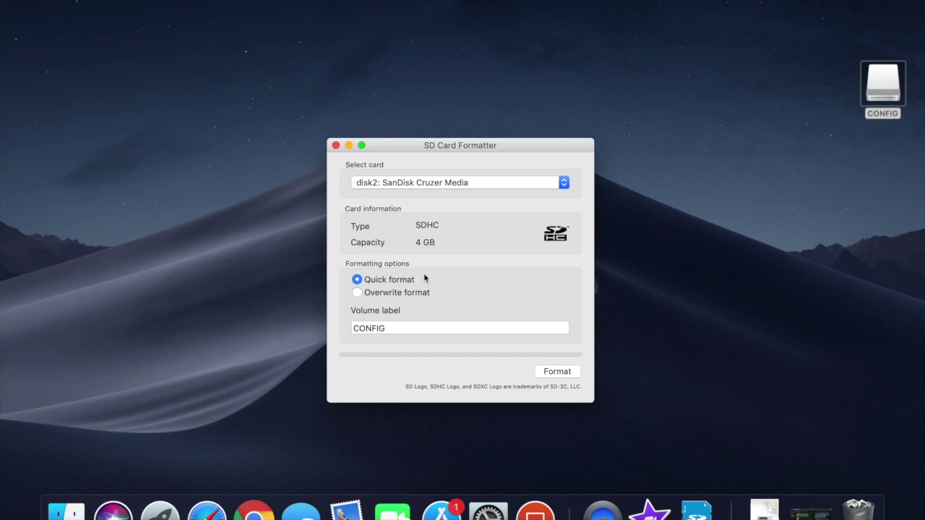
click(336, 145)
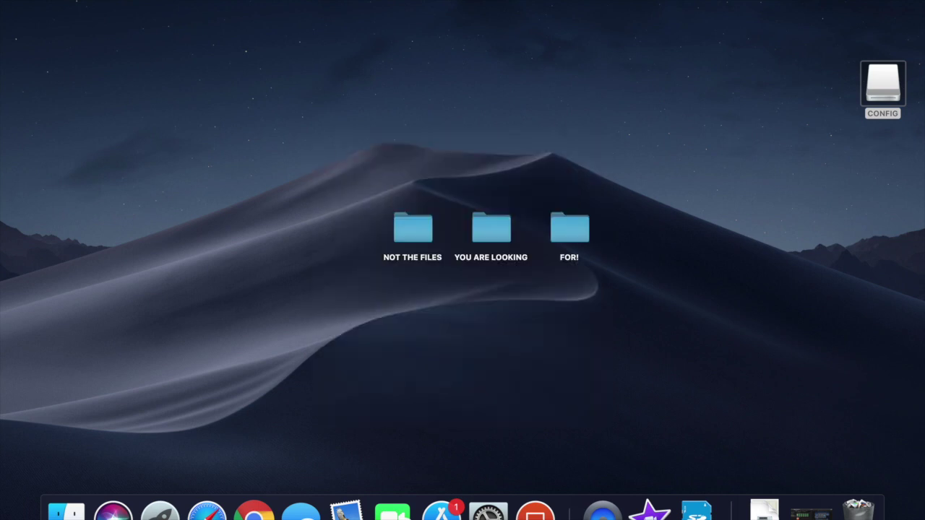
Open the CONFIG drive from the desktop and go into its network folder.
double_click(894, 96)
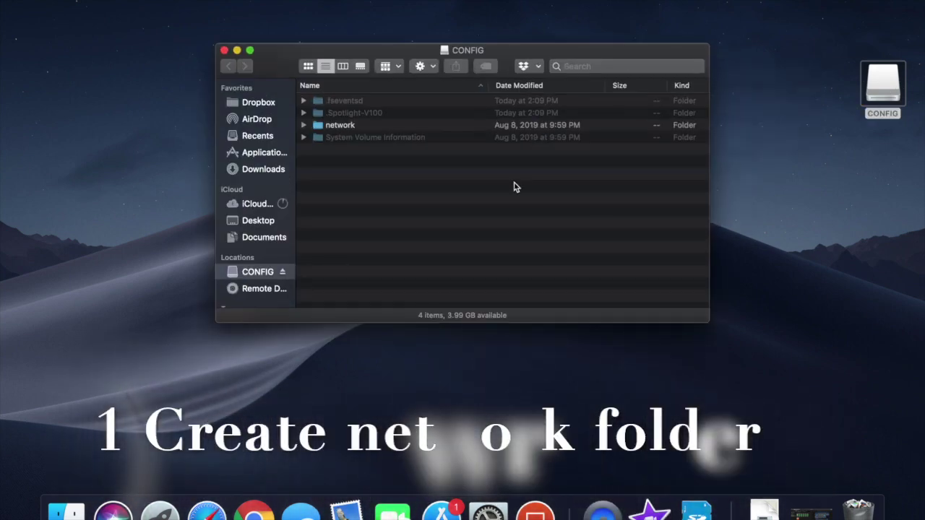
double_click(469, 125)
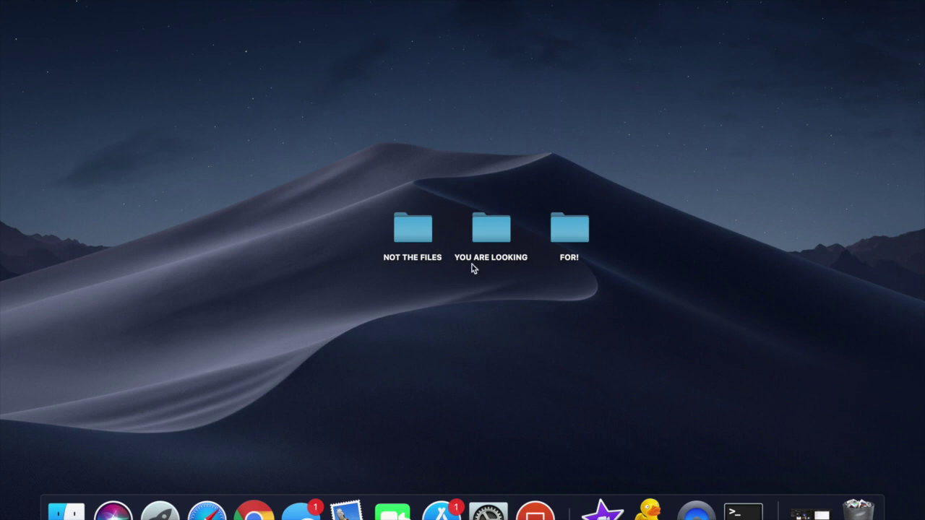
Launch Safari and load the Home Assistant page at hassio.local:8123.
click(206, 512)
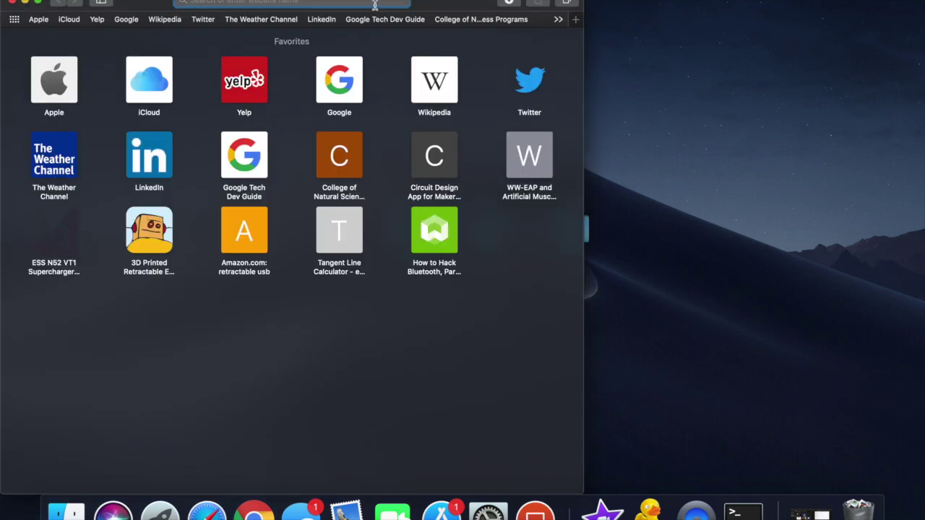
text(hassi)
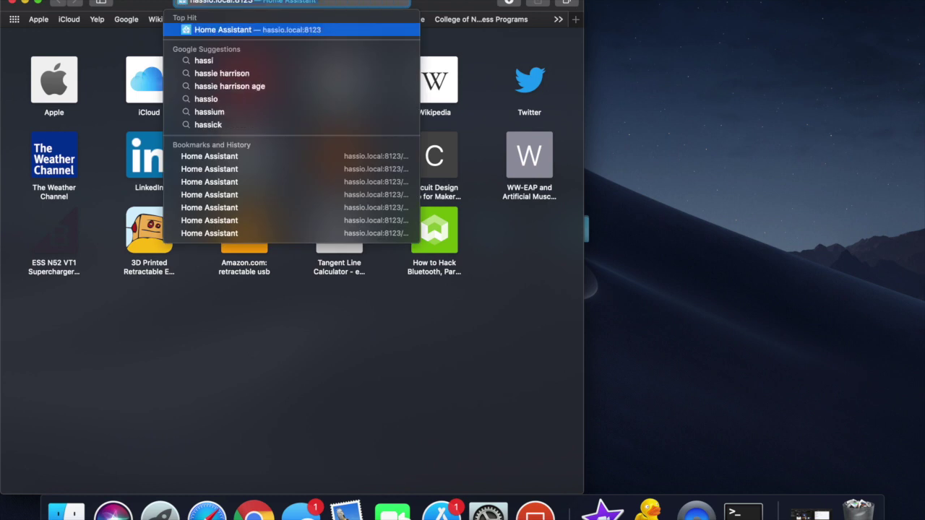
text(o.local)
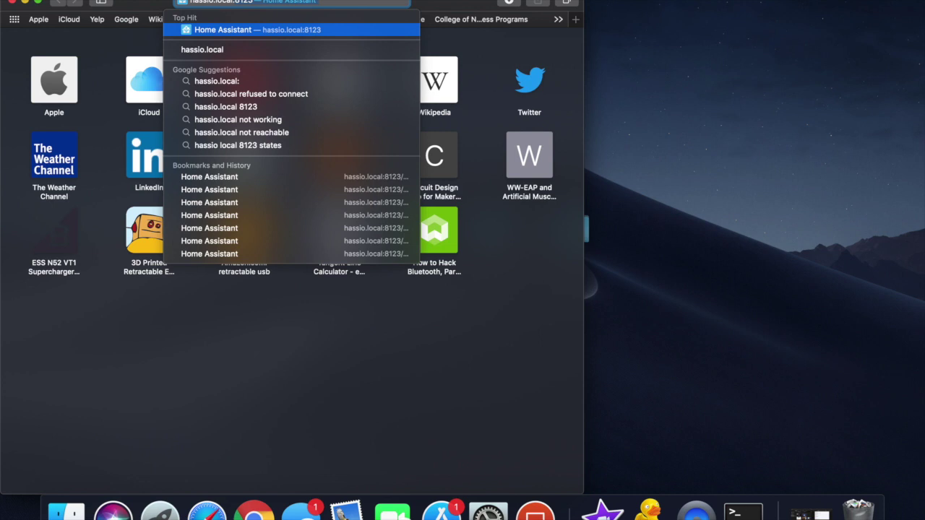
text(:)
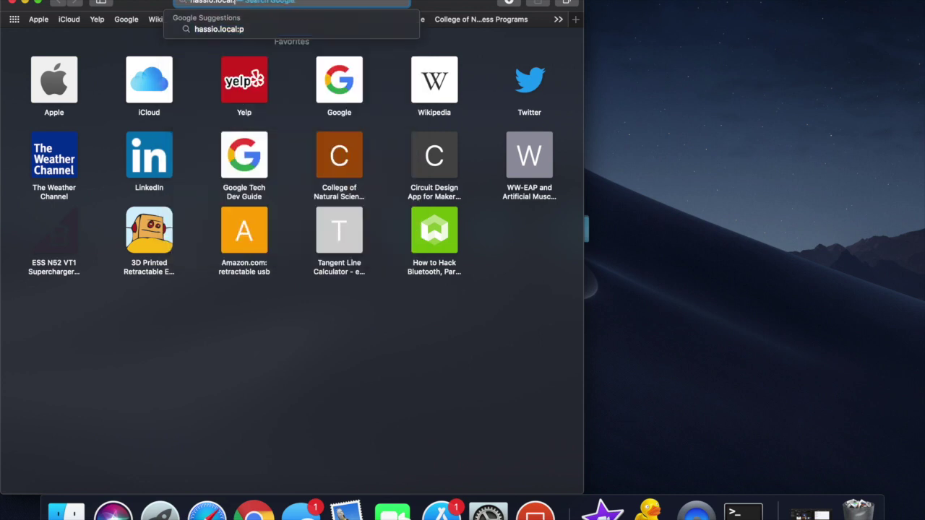
text(8123)
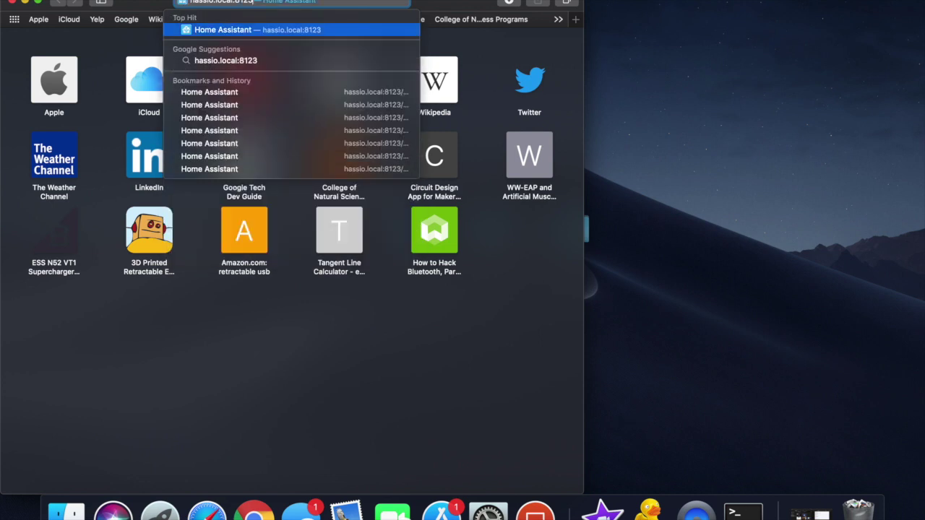
key(Return)
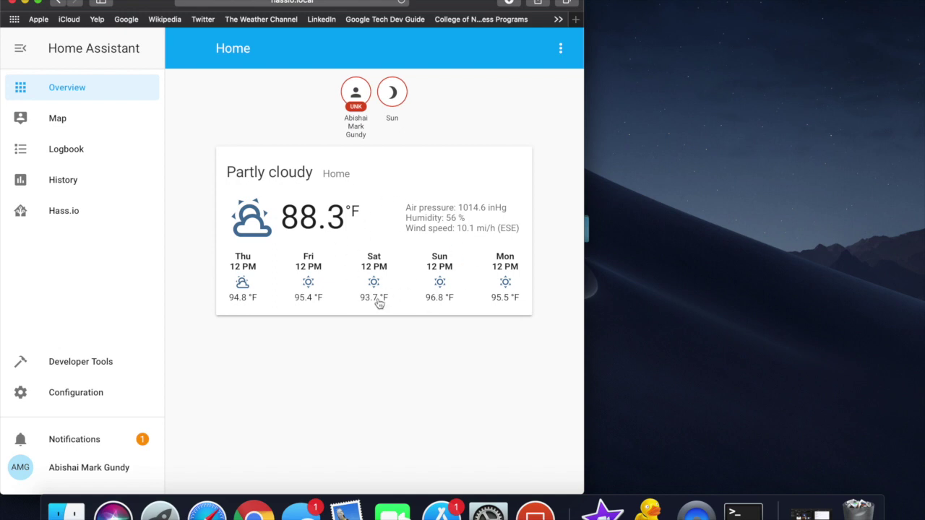
Look through Home Assistant's Hass.io dashboard, Configuration and Developer Tools pages, and return to the Hass.io page.
click(81, 217)
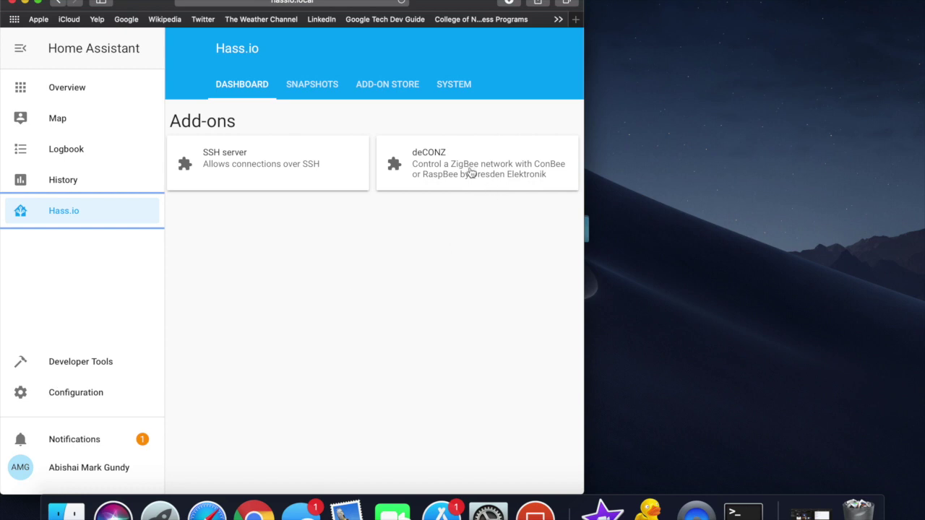
click(97, 394)
click(104, 368)
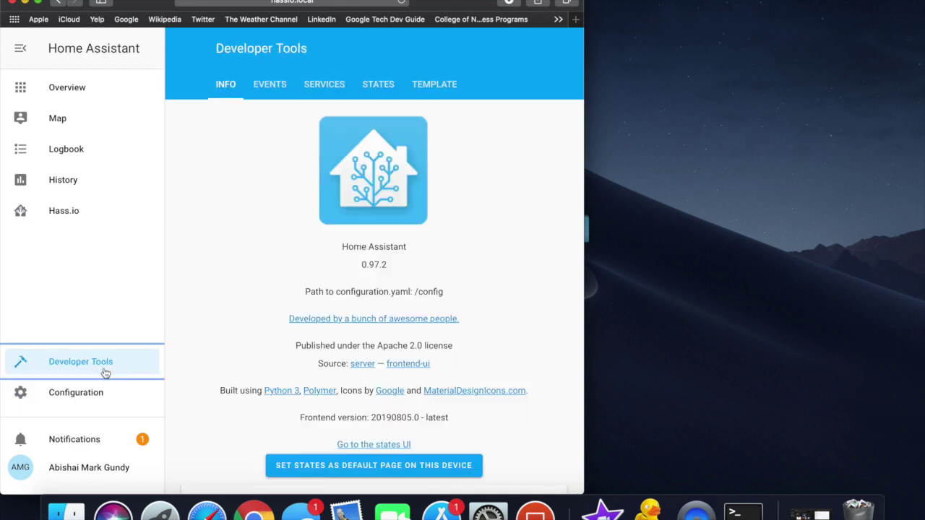
click(58, 210)
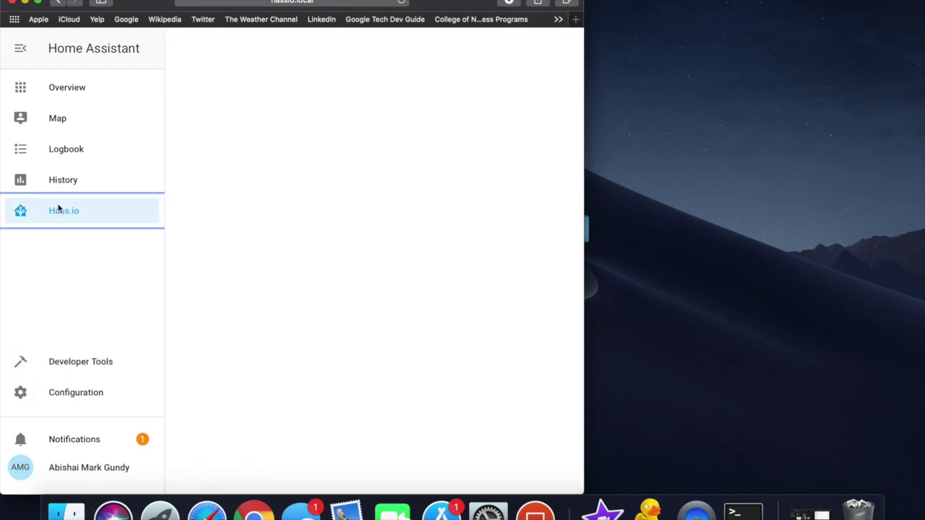